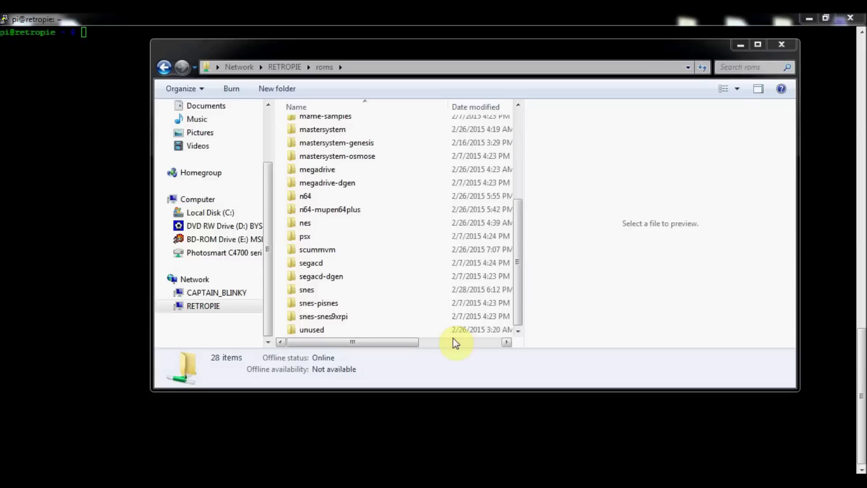
Step: Bring the file browser forward and open the snes ROM folder
{"action": "left_click", "coordinate": [521, 253]}
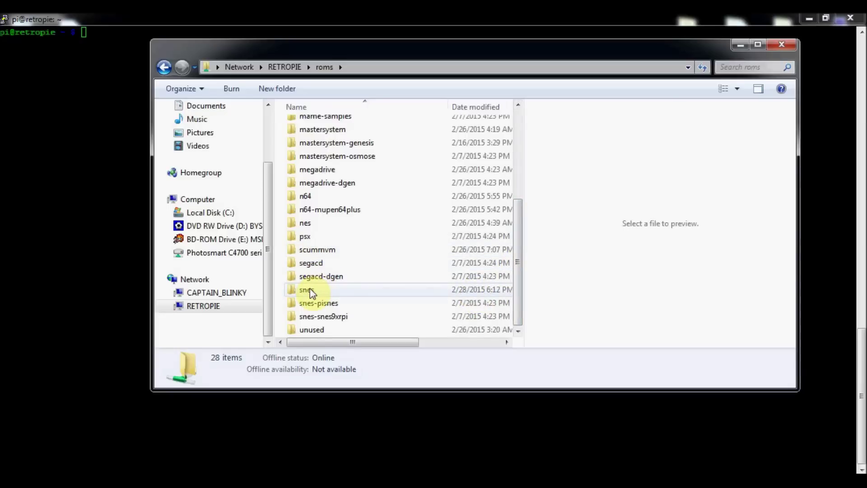
{"action": "mouse_move", "coordinate": [301, 296]}
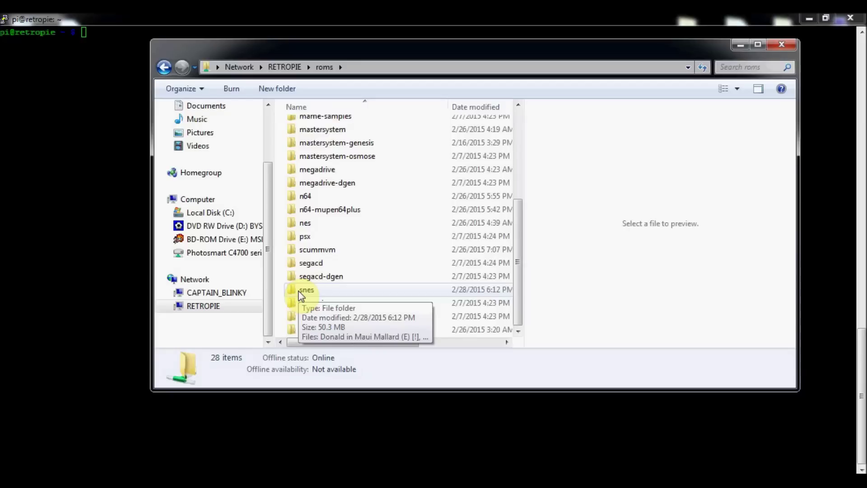
{"action": "double_click", "coordinate": [300, 292]}
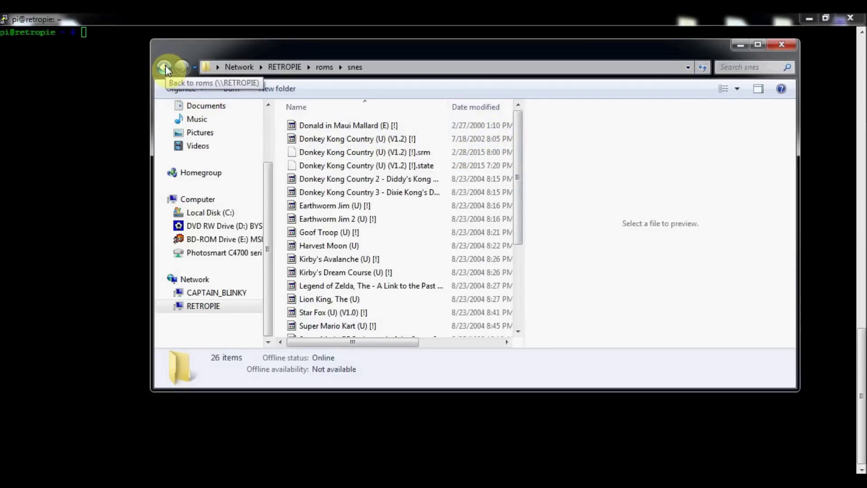
{"action": "left_click_drag", "start_coordinate": [383, 340], "coordinate": [487, 339]}
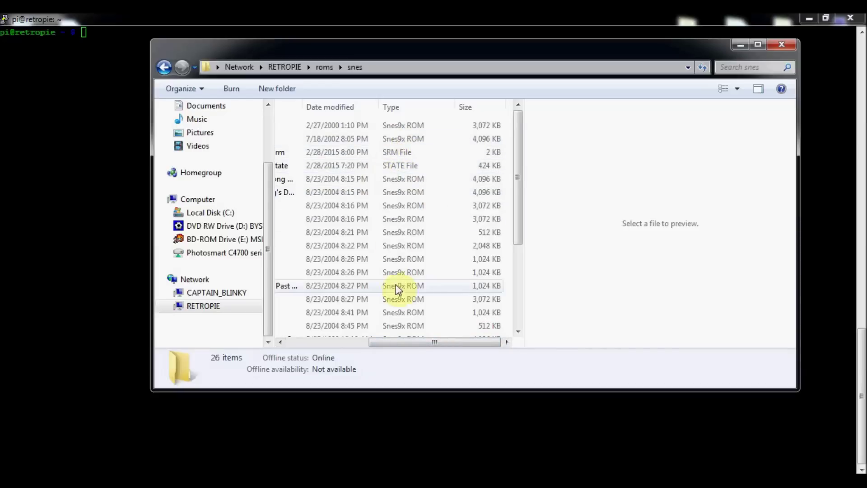
{"action": "left_click_drag", "start_coordinate": [397, 342], "coordinate": [324, 342]}
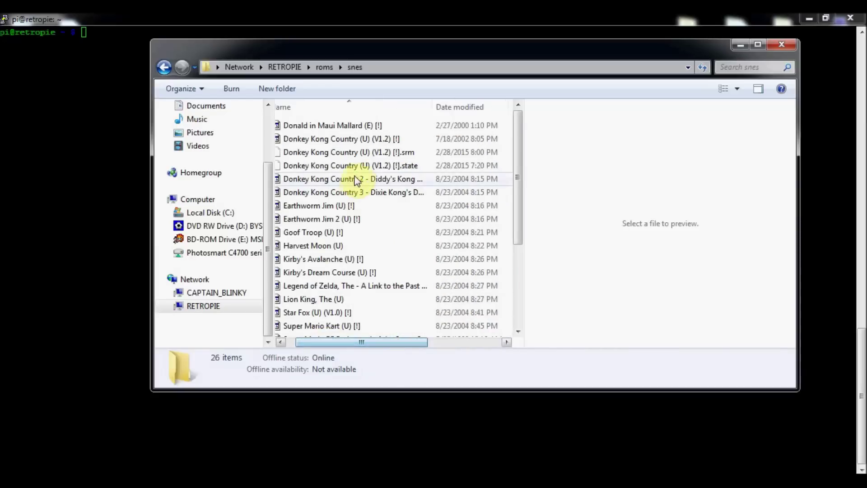
Step: Check the Donkey Kong Country ROM's properties, then go back to roms and switch to PuTTY
{"action": "right_click", "coordinate": [358, 139]}
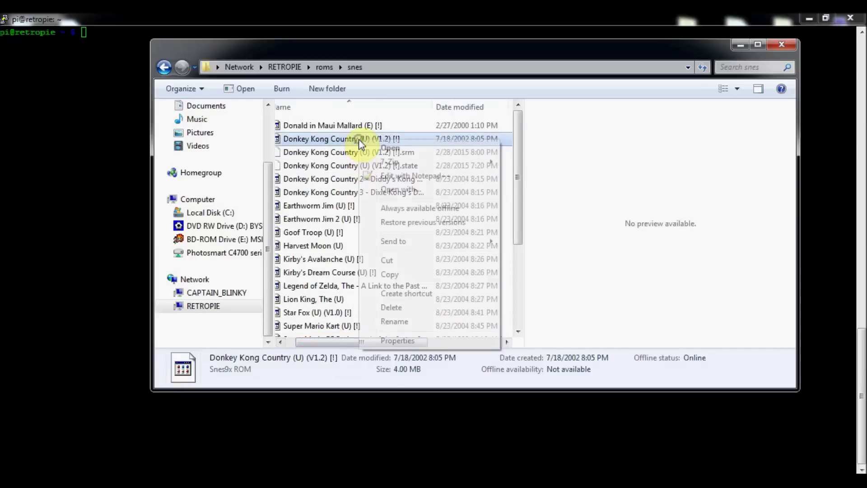
{"action": "left_click", "coordinate": [410, 335]}
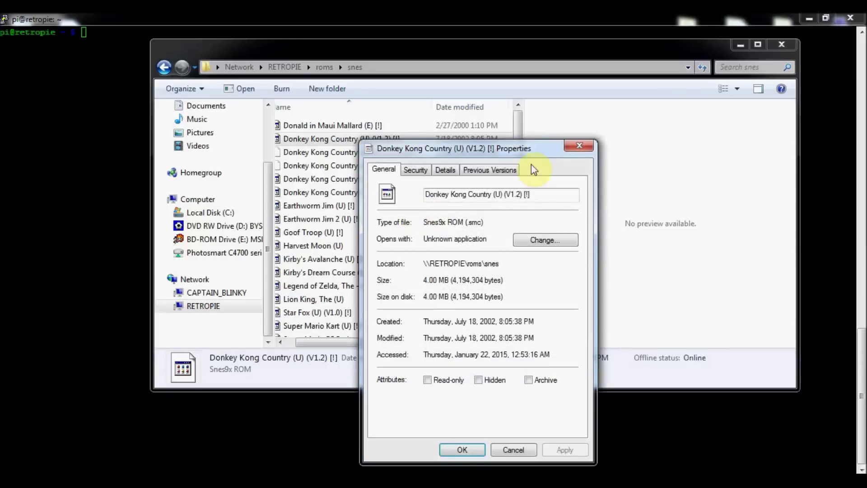
{"action": "left_click", "coordinate": [576, 149]}
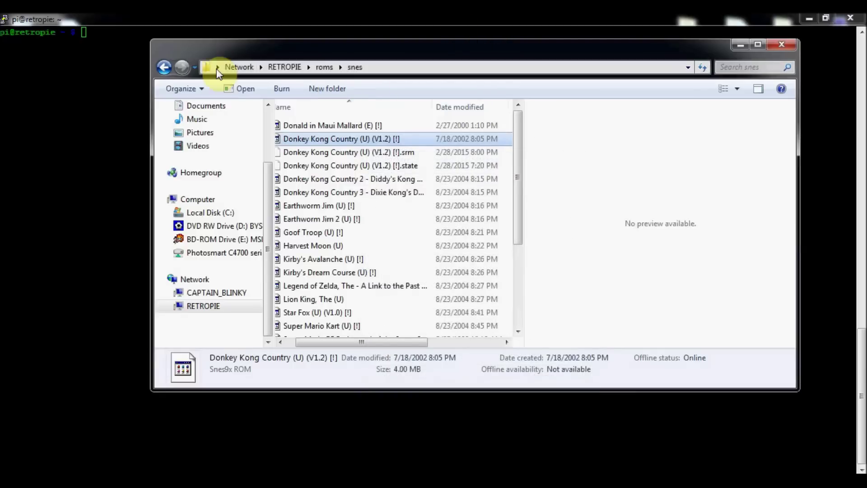
{"action": "left_click", "coordinate": [165, 67]}
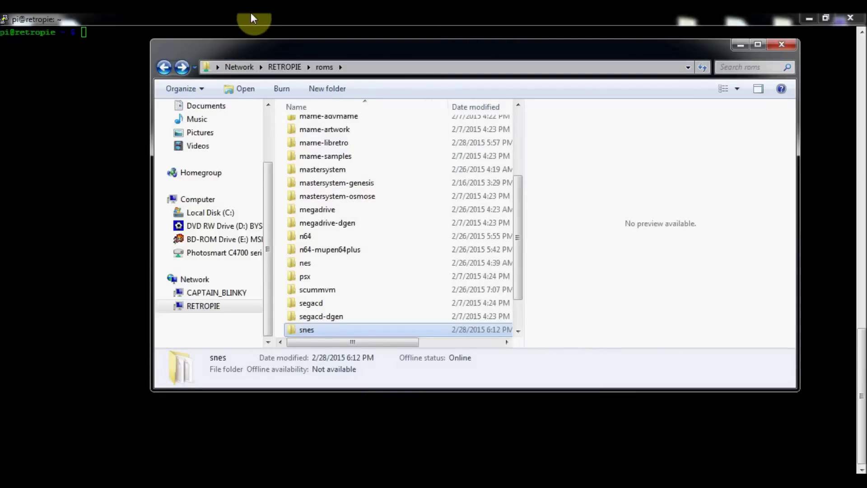
{"action": "left_click", "coordinate": [250, 13]}
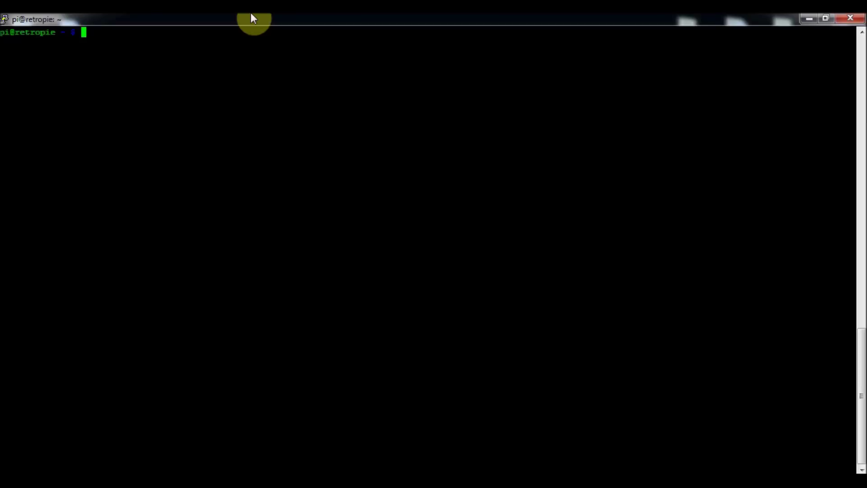
Step: Change to /etc/emulationstation and list its files
{"action": "type", "text": "cd /etc/emulation"}
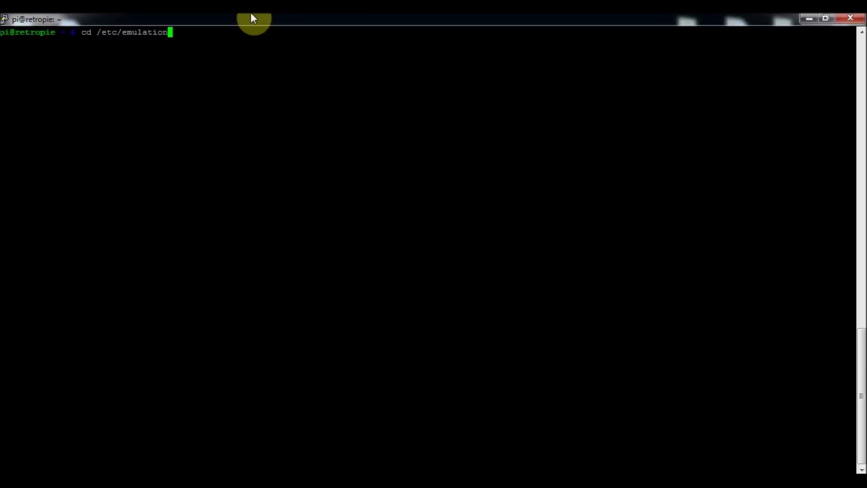
{"action": "type", "text": "station/"}
{"action": "key", "text": "BackSpace"}
{"action": "key", "text": "Return"}
{"action": "type", "text": "ls"}
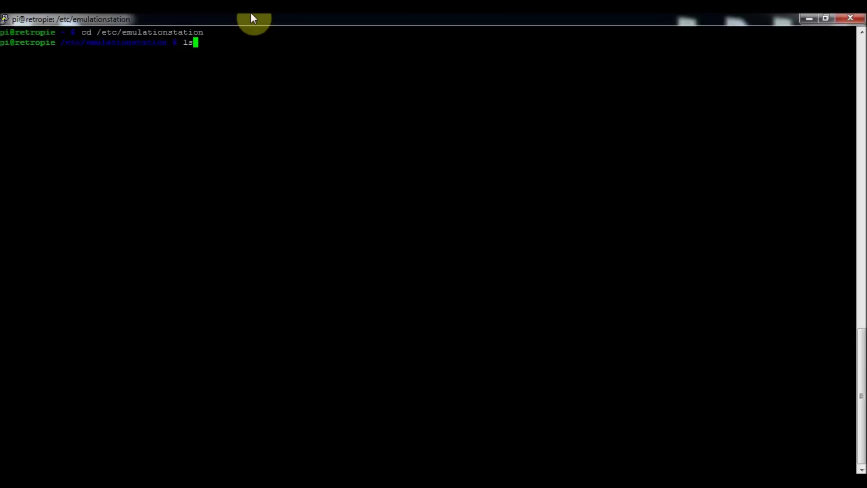
{"action": "key", "text": "Return"}
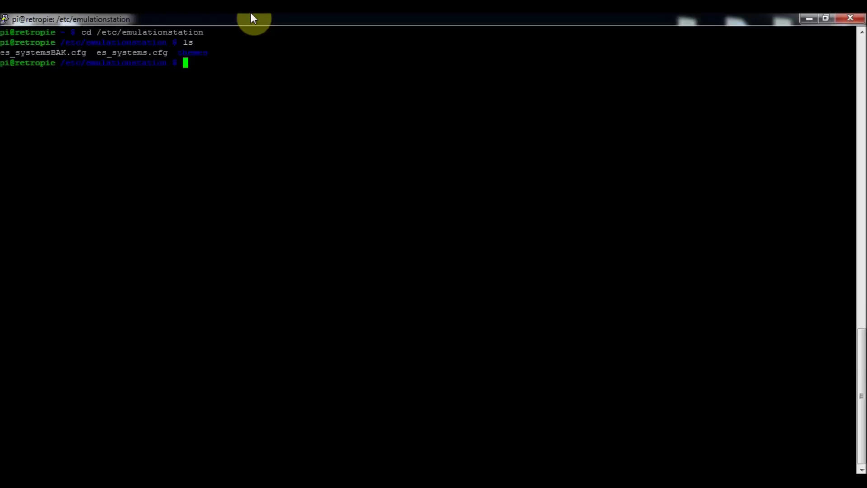
Step: Open es_systems.cfg in nano with sudo
{"action": "type", "text": "sudo nano es_systems.cfg"}
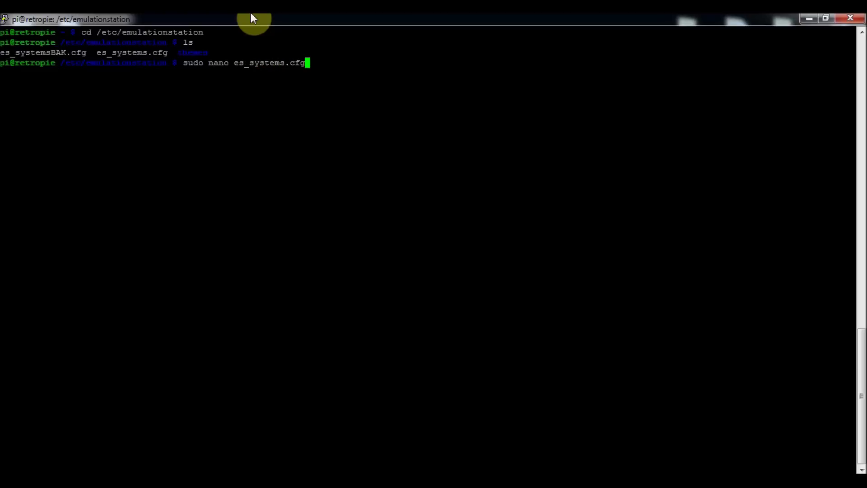
{"action": "key", "text": "Return"}
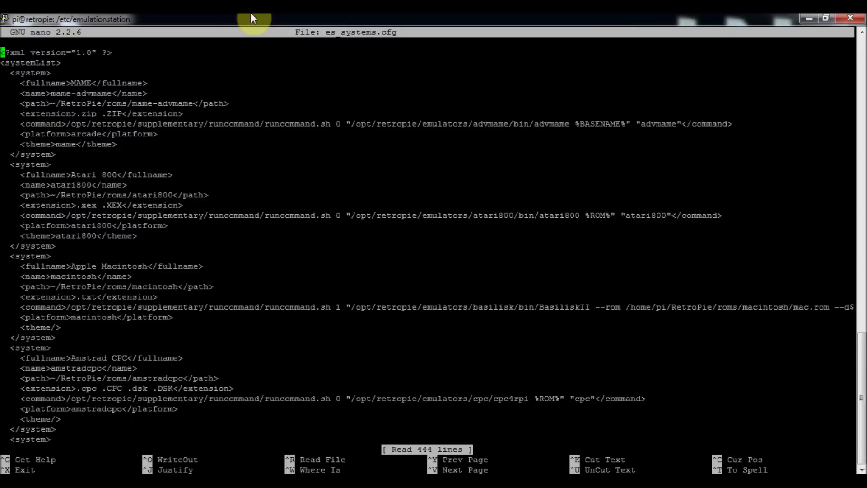
Step: Step through the MAME and Atari 800 entries at the top of es_systems.cfg
{"action": "key", "text": "Down"}
{"action": "key", "text": "Down"}
{"action": "key", "text": "Down"}
{"action": "key", "text": "Down"}
{"action": "key", "text": "Right"}
{"action": "key", "text": "Right"}
{"action": "key", "text": "Right"}
{"action": "key", "text": "Right"}
{"action": "key", "text": "Right"}
{"action": "key", "text": "Right"}
{"action": "key", "text": "Right"}
{"action": "key", "text": "Right"}
{"action": "key", "text": "Right"}
{"action": "key", "text": "Right"}
{"action": "key", "text": "Right"}
{"action": "key", "text": "Right"}
{"action": "key", "text": "Right"}
{"action": "key", "text": "Right"}
{"action": "key", "text": "Right"}
{"action": "key", "text": "Right"}
{"action": "key", "text": "Right"}
{"action": "key", "text": "Right"}
{"action": "key", "text": "Down"}
{"action": "key", "text": "Down"}
{"action": "key", "text": "Right"}
{"action": "key", "text": "Right"}
{"action": "key", "text": "Right"}
{"action": "key", "text": "Right"}
{"action": "key", "text": "Right"}
{"action": "key", "text": "Right"}
{"action": "key", "text": "Right"}
{"action": "key", "text": "Right"}
{"action": "key", "text": "Right"}
{"action": "key", "text": "Right"}
{"action": "key", "text": "Right"}
{"action": "key", "text": "Right"}
{"action": "key", "text": "Right"}
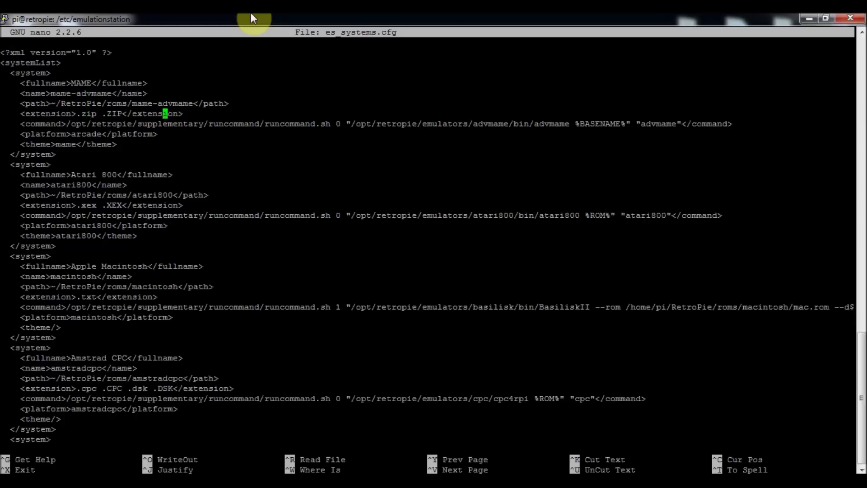
{"action": "key", "text": "Left"}
{"action": "key", "text": "Left"}
{"action": "key", "text": "Left"}
{"action": "key", "text": "Left"}
{"action": "key", "text": "Left"}
{"action": "key", "text": "Down"}
{"action": "key", "text": "Down"}
{"action": "key", "text": "Down"}
{"action": "key", "text": "Down"}
{"action": "key", "text": "Down"}
{"action": "key", "text": "Down"}
{"action": "key", "text": "Down"}
{"action": "key", "text": "Down"}
{"action": "key", "text": "Up"}
{"action": "key", "text": "Up"}
{"action": "key", "text": "Down"}
{"action": "key", "text": "Down"}
{"action": "key", "text": "Down"}
{"action": "key", "text": "Up"}
{"action": "key", "text": "Down"}
{"action": "key", "text": "Down"}
{"action": "key", "text": "Down"}
{"action": "key", "text": "Down"}
{"action": "key", "text": "Down"}
{"action": "key", "text": "Down"}
{"action": "key", "text": "Down"}
{"action": "key", "text": "Down"}
{"action": "key", "text": "Down"}
{"action": "key", "text": "Down"}
{"action": "key", "text": "Down"}
{"action": "key", "text": "Down"}
{"action": "key", "text": "Down"}
{"action": "key", "text": "Down"}
{"action": "key", "text": "Down"}
{"action": "key", "text": "Down"}
{"action": "key", "text": "Down"}
{"action": "key", "text": "Down"}
{"action": "key", "text": "Down"}
{"action": "key", "text": "Down"}
Step: Move further down past the Game Gear, Master System, MSX and Vectrex entries
{"action": "key", "text": "Down"}
{"action": "key", "text": "Down"}
{"action": "key", "text": "Down"}
{"action": "key", "text": "Down"}
{"action": "key", "text": "Down"}
{"action": "key", "text": "Down"}
{"action": "key", "text": "Down"}
{"action": "key", "text": "Down"}
{"action": "key", "text": "Down"}
{"action": "key", "text": "Down"}
{"action": "key", "text": "Down"}
{"action": "key", "text": "Down"}
{"action": "key", "text": "Down"}
{"action": "key", "text": "Down"}
{"action": "key", "text": "Down"}
{"action": "key", "text": "Down"}
{"action": "key", "text": "Down"}
{"action": "key", "text": "Down"}
{"action": "key", "text": "Down"}
{"action": "key", "text": "Down"}
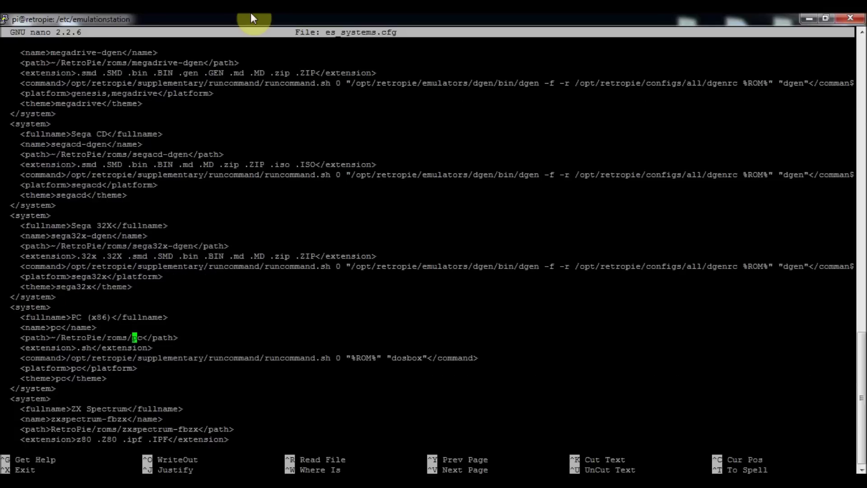
{"action": "key", "text": "Down"}
{"action": "key", "text": "Down"}
{"action": "key", "text": "Down"}
{"action": "key", "text": "Down"}
{"action": "key", "text": "Down"}
{"action": "key", "text": "Down"}
{"action": "key", "text": "Down"}
{"action": "key", "text": "Down"}
{"action": "key", "text": "Down"}
{"action": "key", "text": "Down"}
{"action": "key", "text": "Down"}
{"action": "key", "text": "Down"}
{"action": "key", "text": "Down"}
{"action": "key", "text": "Down"}
{"action": "key", "text": "Down"}
{"action": "key", "text": "Down"}
{"action": "key", "text": "Down"}
{"action": "key", "text": "Down"}
{"action": "key", "text": "Down"}
{"action": "key", "text": "Down"}
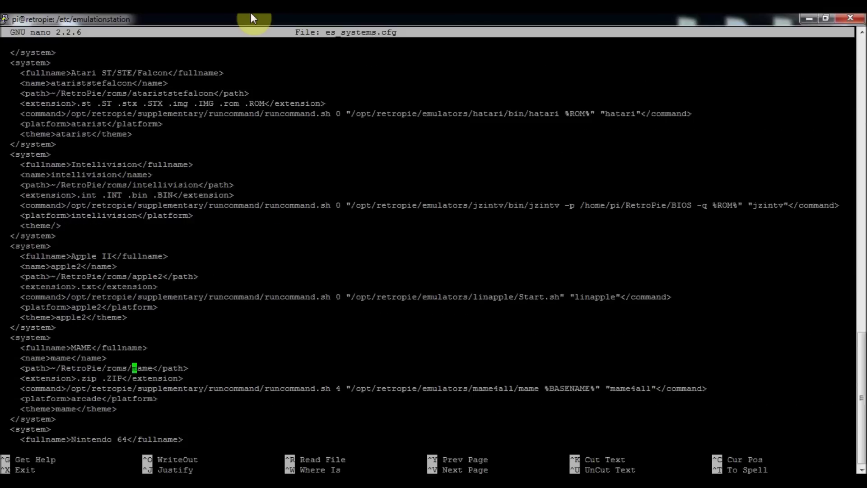
{"action": "key", "text": "Down"}
{"action": "key", "text": "Down"}
{"action": "key", "text": "Down"}
{"action": "key", "text": "Down"}
{"action": "key", "text": "Down"}
{"action": "key", "text": "Down"}
{"action": "key", "text": "Down"}
{"action": "key", "text": "Down"}
{"action": "key", "text": "Down"}
{"action": "key", "text": "Down"}
{"action": "key", "text": "Down"}
{"action": "key", "text": "Down"}
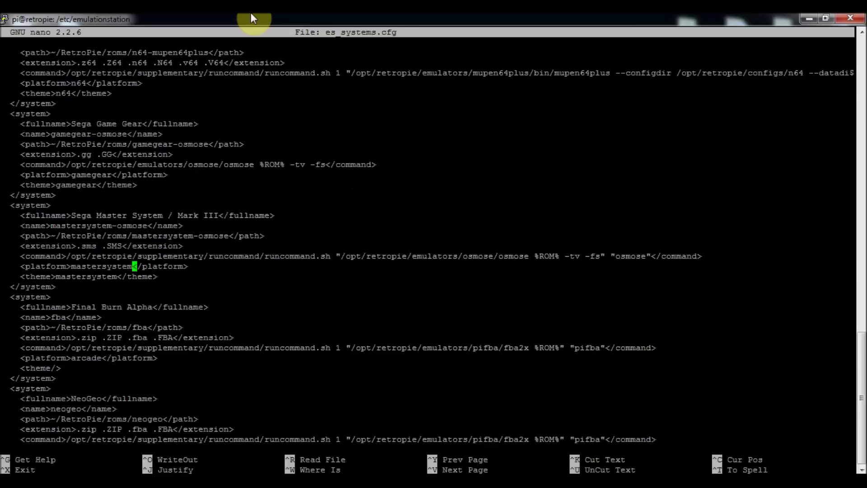
{"action": "key", "text": "Down"}
{"action": "key", "text": "Down"}
{"action": "key", "text": "Down"}
{"action": "key", "text": "Down"}
{"action": "key", "text": "Down"}
{"action": "key", "text": "Down"}
{"action": "key", "text": "Down"}
{"action": "key", "text": "Down"}
{"action": "key", "text": "Down"}
{"action": "key", "text": "Down"}
{"action": "key", "text": "Down"}
{"action": "key", "text": "Down"}
{"action": "key", "text": "Down"}
{"action": "key", "text": "Down"}
{"action": "key", "text": "Down"}
{"action": "key", "text": "Down"}
{"action": "key", "text": "Down"}
{"action": "key", "text": "Down"}
{"action": "key", "text": "Down"}
{"action": "key", "text": "Down"}
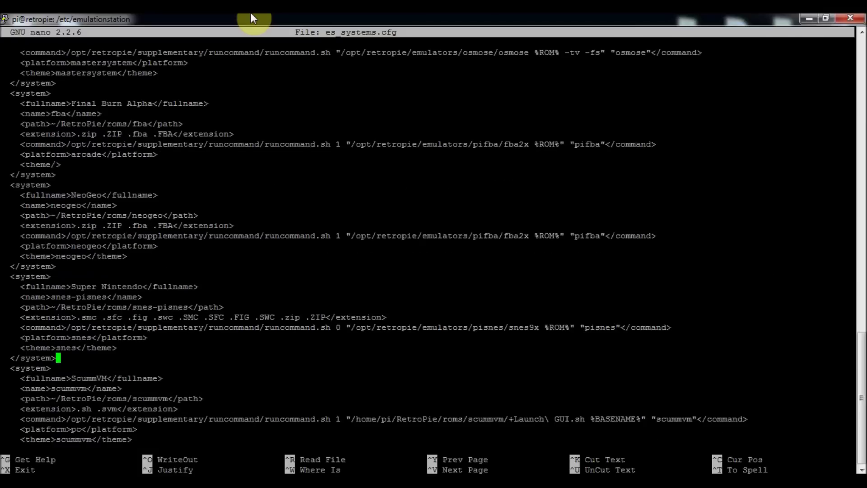
{"action": "key", "text": "Down"}
{"action": "key", "text": "Down"}
{"action": "key", "text": "Down"}
{"action": "key", "text": "Down"}
{"action": "key", "text": "Down"}
{"action": "key", "text": "Down"}
{"action": "key", "text": "Down"}
{"action": "key", "text": "Down"}
{"action": "key", "text": "Down"}
{"action": "key", "text": "Down"}
{"action": "key", "text": "Down"}
{"action": "key", "text": "Down"}
{"action": "key", "text": "Down"}
{"action": "key", "text": "Down"}
{"action": "key", "text": "Down"}
{"action": "key", "text": "Down"}
{"action": "key", "text": "Down"}
{"action": "key", "text": "Down"}
{"action": "key", "text": "Down"}
{"action": "key", "text": "Down"}
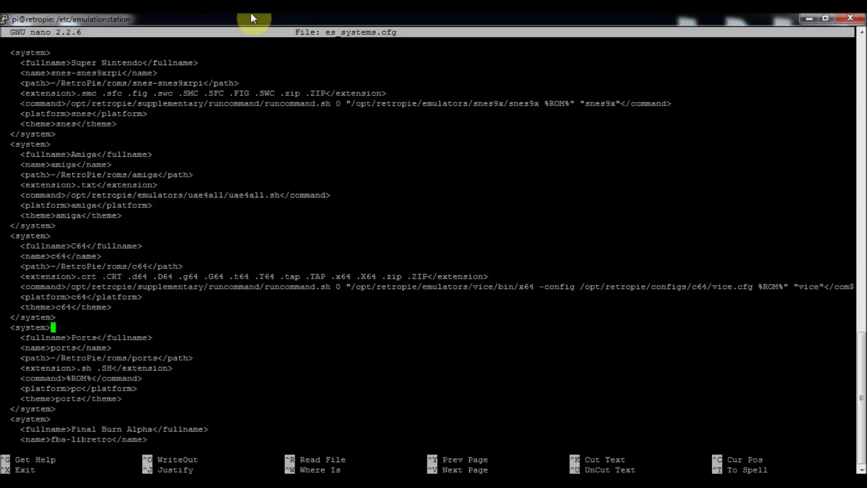
{"action": "key", "text": "Down"}
{"action": "key", "text": "Down"}
{"action": "key", "text": "Down"}
{"action": "key", "text": "Down"}
{"action": "key", "text": "Down"}
{"action": "key", "text": "Down"}
{"action": "key", "text": "Down"}
{"action": "key", "text": "Down"}
{"action": "key", "text": "Down"}
{"action": "key", "text": "Down"}
{"action": "key", "text": "Down"}
{"action": "key", "text": "Down"}
{"action": "key", "text": "Down"}
{"action": "key", "text": "Down"}
{"action": "key", "text": "Down"}
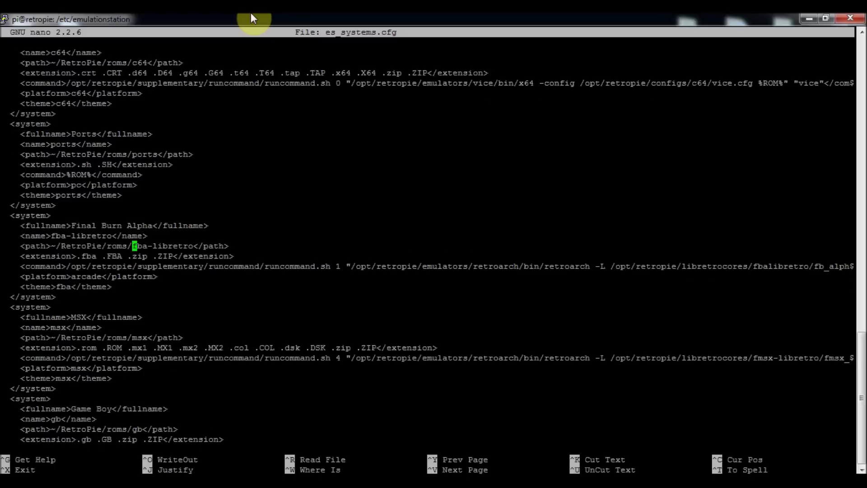
{"action": "key", "text": "Down"}
{"action": "key", "text": "Down"}
{"action": "key", "text": "Down"}
{"action": "key", "text": "Down"}
{"action": "key", "text": "Down"}
{"action": "key", "text": "Down"}
{"action": "key", "text": "Down"}
{"action": "key", "text": "Down"}
{"action": "key", "text": "Down"}
{"action": "key", "text": "Down"}
{"action": "key", "text": "Down"}
{"action": "key", "text": "Down"}
{"action": "key", "text": "Down"}
{"action": "key", "text": "Down"}
{"action": "key", "text": "Down"}
{"action": "key", "text": "Down"}
{"action": "key", "text": "Down"}
{"action": "key", "text": "Down"}
{"action": "key", "text": "Down"}
{"action": "key", "text": "Down"}
{"action": "key", "text": "Down"}
{"action": "key", "text": "Down"}
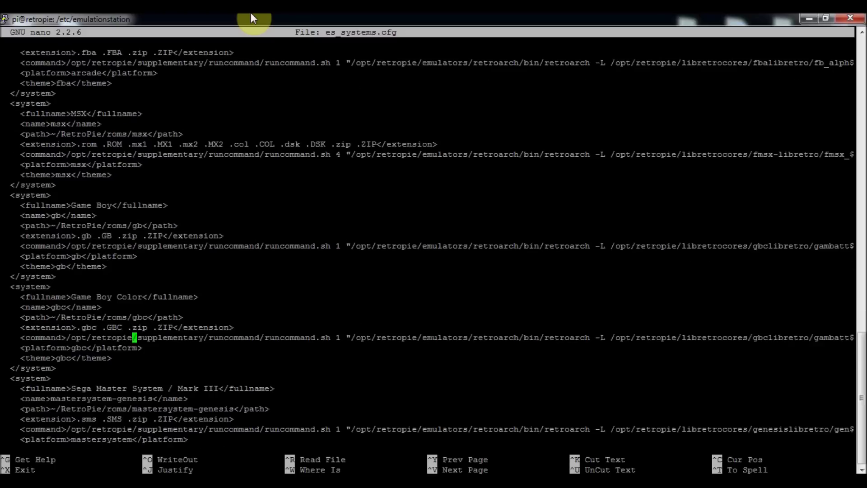
{"action": "key", "text": "Down"}
{"action": "key", "text": "Down"}
{"action": "key", "text": "Down"}
{"action": "key", "text": "Down"}
{"action": "key", "text": "Down"}
{"action": "key", "text": "Down"}
{"action": "key", "text": "Down"}
{"action": "key", "text": "Down"}
{"action": "key", "text": "Down"}
{"action": "key", "text": "Down"}
{"action": "key", "text": "Down"}
{"action": "key", "text": "Down"}
{"action": "key", "text": "Down"}
{"action": "key", "text": "Down"}
{"action": "key", "text": "Down"}
{"action": "key", "text": "Down"}
{"action": "key", "text": "Down"}
{"action": "key", "text": "Down"}
{"action": "key", "text": "Down"}
{"action": "key", "text": "Down"}
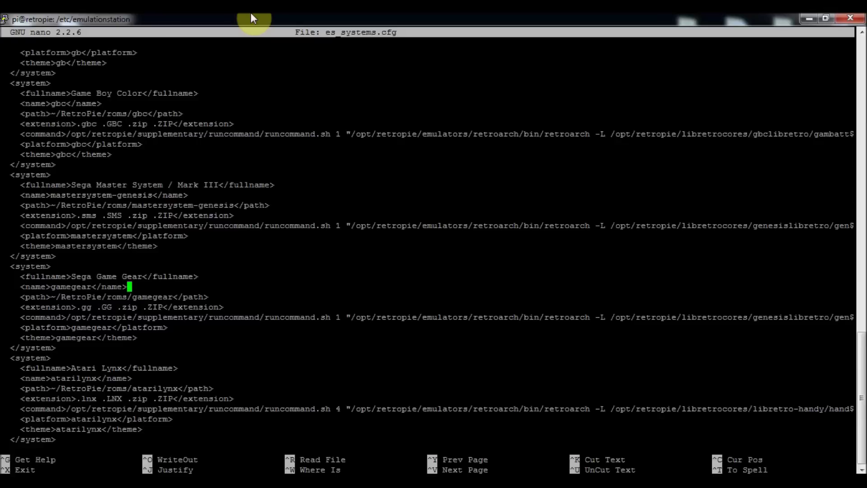
{"action": "key", "text": "Down"}
{"action": "key", "text": "Down"}
{"action": "key", "text": "Down"}
{"action": "key", "text": "Down"}
{"action": "key", "text": "Down"}
{"action": "key", "text": "Down"}
{"action": "key", "text": "Down"}
{"action": "key", "text": "Down"}
{"action": "key", "text": "Down"}
{"action": "key", "text": "Down"}
{"action": "key", "text": "Down"}
{"action": "key", "text": "Down"}
{"action": "key", "text": "Down"}
{"action": "key", "text": "Down"}
{"action": "key", "text": "Down"}
{"action": "key", "text": "Down"}
{"action": "key", "text": "Down"}
{"action": "key", "text": "Down"}
{"action": "key", "text": "Down"}
{"action": "key", "text": "Down"}
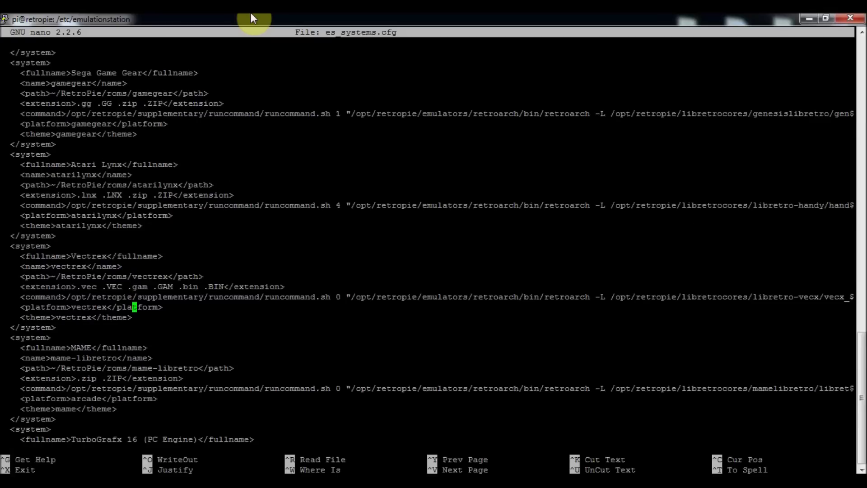
{"action": "key", "text": "Down"}
{"action": "key", "text": "Down"}
{"action": "key", "text": "Down"}
{"action": "key", "text": "Down"}
{"action": "key", "text": "Down"}
{"action": "key", "text": "Down"}
{"action": "key", "text": "Down"}
{"action": "key", "text": "Down"}
{"action": "key", "text": "Down"}
{"action": "key", "text": "Down"}
{"action": "key", "text": "Down"}
{"action": "key", "text": "Down"}
{"action": "key", "text": "Down"}
{"action": "key", "text": "Down"}
{"action": "key", "text": "Down"}
{"action": "key", "text": "Down"}
{"action": "key", "text": "Down"}
{"action": "key", "text": "Down"}
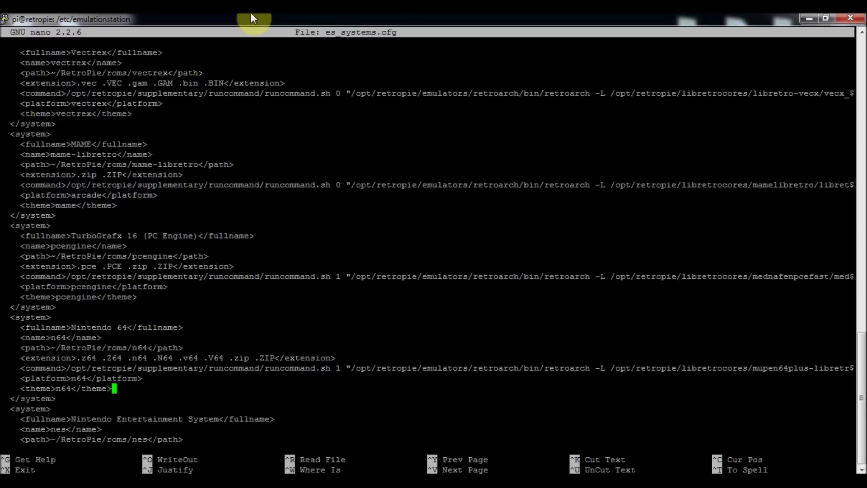
{"action": "key", "text": "Down"}
{"action": "key", "text": "Down"}
{"action": "key", "text": "Down"}
{"action": "key", "text": "Down"}
{"action": "key", "text": "Down"}
{"action": "key", "text": "Down"}
{"action": "key", "text": "Down"}
{"action": "key", "text": "Down"}
{"action": "key", "text": "Down"}
{"action": "key", "text": "Down"}
{"action": "key", "text": "Down"}
{"action": "key", "text": "Down"}
{"action": "key", "text": "Down"}
{"action": "key", "text": "Down"}
{"action": "key", "text": "Down"}
{"action": "key", "text": "Down"}
{"action": "key", "text": "Down"}
{"action": "key", "text": "Down"}
{"action": "key", "text": "Down"}
{"action": "key", "text": "Down"}
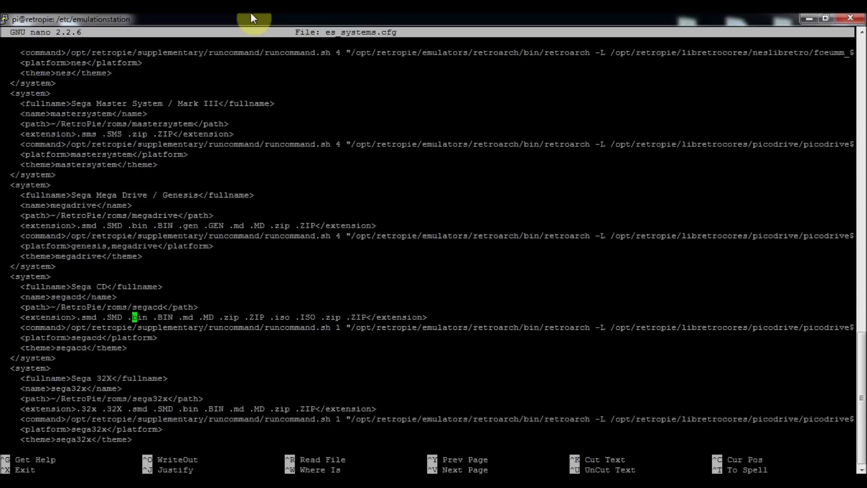
{"action": "key", "text": "Down"}
{"action": "key", "text": "Down"}
{"action": "key", "text": "Down"}
{"action": "key", "text": "Down"}
{"action": "key", "text": "Down"}
{"action": "key", "text": "Down"}
{"action": "key", "text": "Down"}
{"action": "key", "text": "Down"}
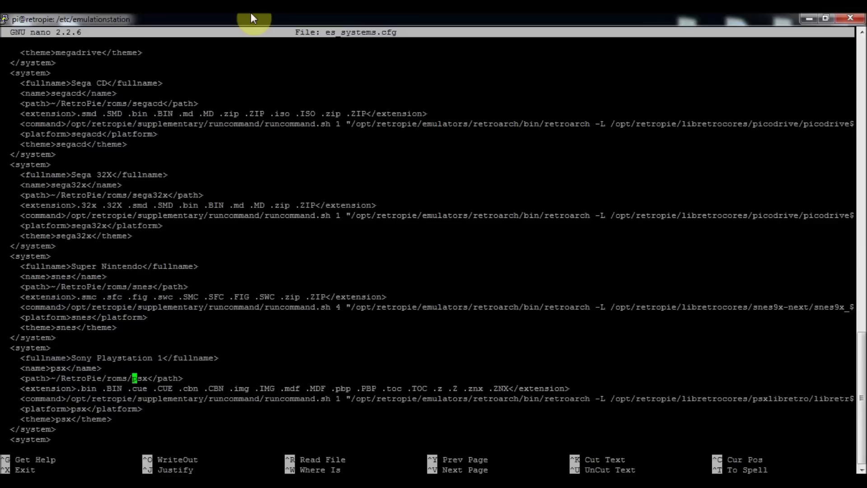
Step: Return to the Super Nintendo entry and move along its file extension line
{"action": "key", "text": "Up"}
{"action": "key", "text": "Up"}
{"action": "key", "text": "Up"}
{"action": "key", "text": "Up"}
{"action": "key", "text": "Up"}
{"action": "key", "text": "Up"}
{"action": "key", "text": "Up"}
{"action": "key", "text": "Up"}
{"action": "key", "text": "Up"}
{"action": "key", "text": "Up"}
{"action": "key", "text": "Up"}
{"action": "key", "text": "Up"}
{"action": "key", "text": "Up"}
{"action": "key", "text": "Up"}
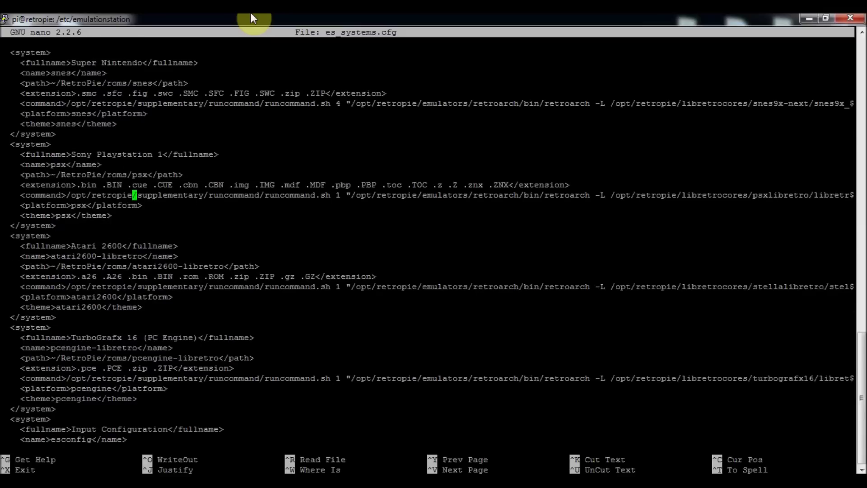
{"action": "key", "text": "Up"}
{"action": "key", "text": "Up"}
{"action": "key", "text": "Up"}
{"action": "key", "text": "Up"}
{"action": "key", "text": "Down"}
{"action": "key", "text": "Down"}
{"action": "key", "text": "Down"}
{"action": "key", "text": "Left"}
{"action": "key", "text": "Left"}
{"action": "key", "text": "Left"}
{"action": "key", "text": "Left"}
{"action": "key", "text": "Left"}
{"action": "key", "text": "Left"}
{"action": "key", "text": "Right"}
{"action": "key", "text": "Right"}
{"action": "key", "text": "Right"}
{"action": "key", "text": "Right"}
{"action": "key", "text": "Right"}
{"action": "key", "text": "Right"}
{"action": "key", "text": "Right"}
{"action": "key", "text": "Right"}
{"action": "key", "text": "Right"}
{"action": "key", "text": "Right"}
{"action": "key", "text": "Right"}
{"action": "key", "text": "Right"}
{"action": "key", "text": "Right"}
{"action": "key", "text": "Right"}
{"action": "key", "text": "Right"}
{"action": "key", "text": "Right"}
{"action": "key", "text": "Right"}
{"action": "key", "text": "Right"}
{"action": "key", "text": "Right"}
{"action": "key", "text": "Right"}
{"action": "key", "text": "Right"}
{"action": "key", "text": "Right"}
{"action": "key", "text": "Right"}
{"action": "key", "text": "Right"}
{"action": "key", "text": "Right"}
{"action": "key", "text": "Right"}
{"action": "key", "text": "Right"}
{"action": "key", "text": "Right"}
{"action": "key", "text": "Right"}
{"action": "key", "text": "Right"}
{"action": "key", "text": "Right"}
{"action": "key", "text": "Right"}
{"action": "key", "text": "Right"}
{"action": "key", "text": "Right"}
{"action": "key", "text": "Right"}
{"action": "key", "text": "Right"}
{"action": "key", "text": "Right"}
{"action": "key", "text": "Right"}
{"action": "key", "text": "Right"}
{"action": "key", "text": "Right"}
{"action": "key", "text": "Right"}
Step: Exit nano with Ctrl+X, leaving es_systems.cfg unchanged
{"action": "key", "text": "ctrl+x"}
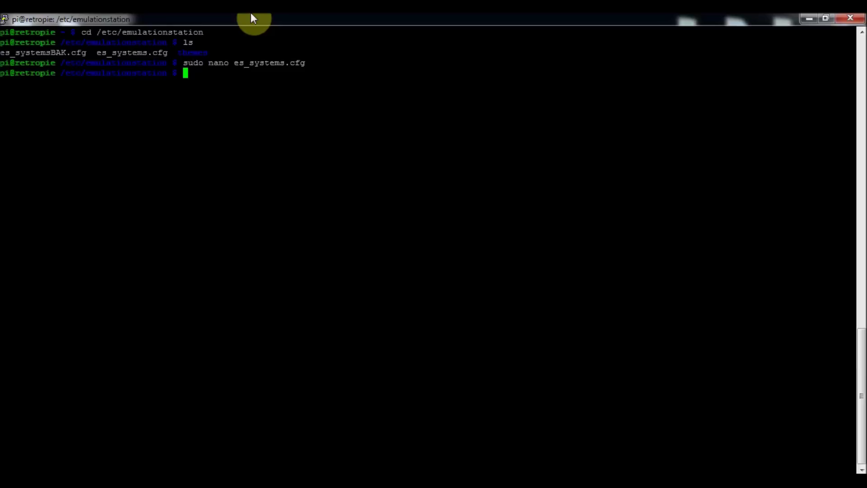
Step: Go to the home folder, enter RetroPie-Setup and list its contents
{"action": "type", "text": "cd"}
{"action": "key", "text": "Return"}
{"action": "type", "text": "cd R"}
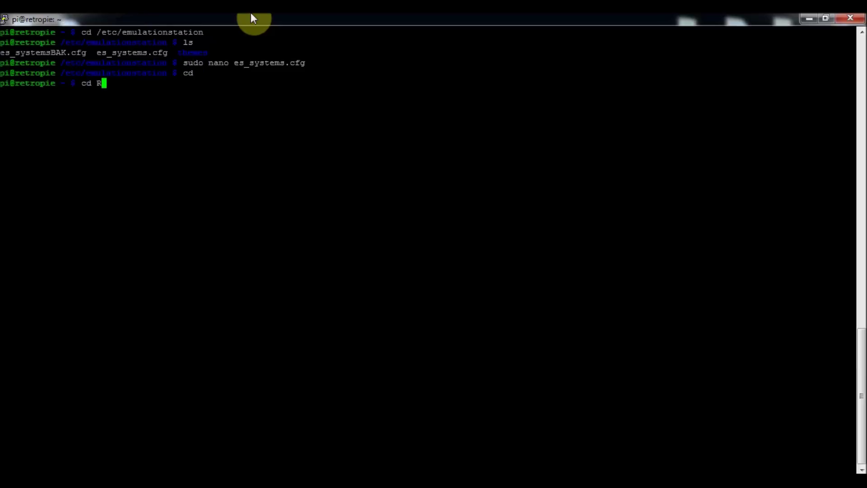
{"action": "type", "text": "etroPie-Setup"}
{"action": "key", "text": "Return"}
{"action": "type", "text": "ls"}
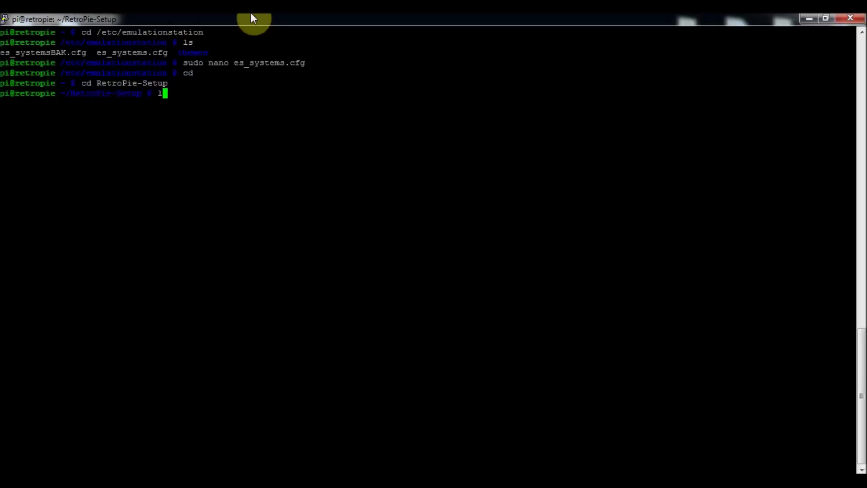
{"action": "key", "text": "Return"}
Step: Enter 'sudo ./retropie_setup.sh' at the prompt
{"action": "type", "text": "cd"}
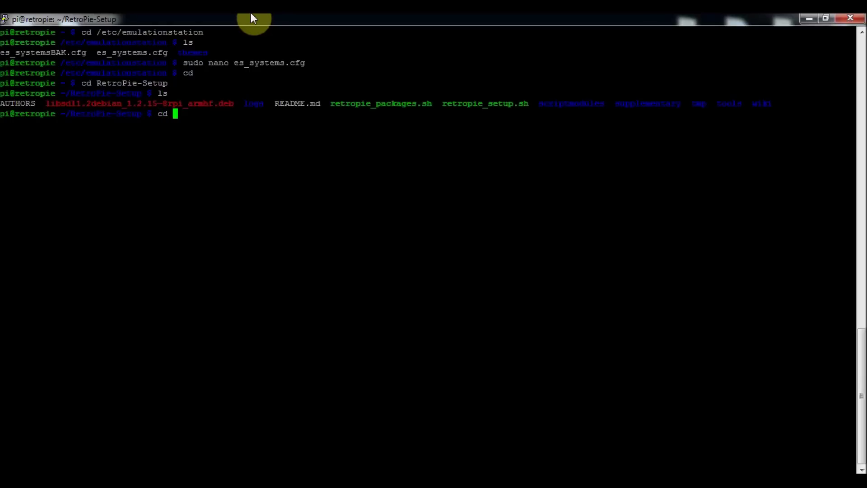
{"action": "key", "text": "BackSpace"}
{"action": "key", "text": "BackSpace"}
{"action": "type", "text": "sudo ./retropie_setup.sh"}
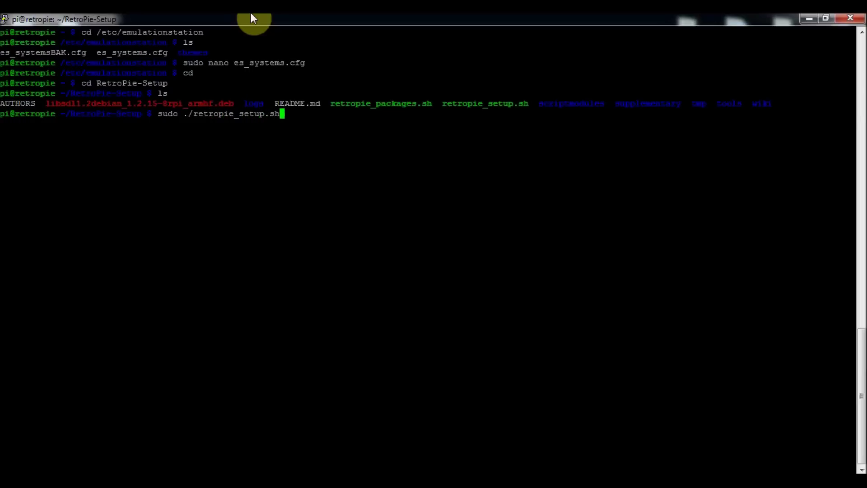
Step: Run the RetroPie setup script and open the EXPERIMENTAL packages list
{"action": "key", "text": "Return"}
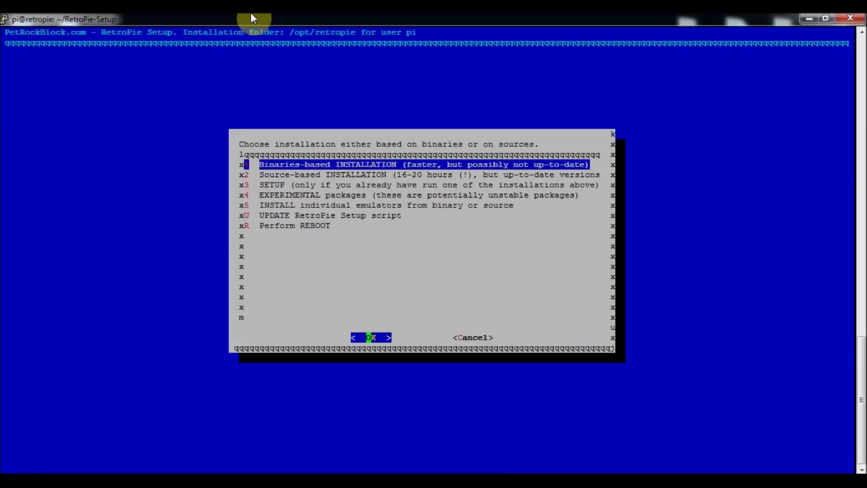
{"action": "key", "text": "Down"}
{"action": "key", "text": "Down"}
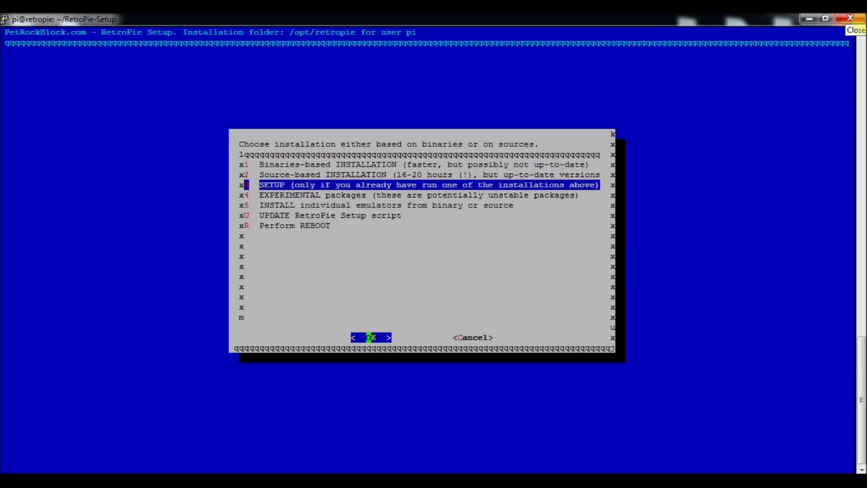
{"action": "key", "text": "Down"}
{"action": "key", "text": "Return"}
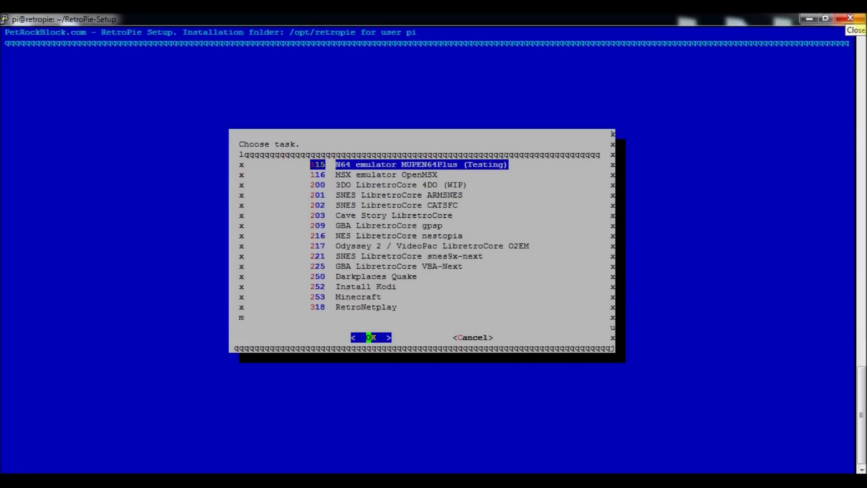
Step: Browse the experimental packages to locate the SNES snes9x-next core
{"action": "key", "text": "Down"}
{"action": "key", "text": "Down"}
{"action": "key", "text": "Down"}
{"action": "key", "text": "Down"}
{"action": "key", "text": "Down"}
{"action": "key", "text": "Down"}
{"action": "key", "text": "Down"}
{"action": "key", "text": "Down"}
{"action": "key", "text": "Down"}
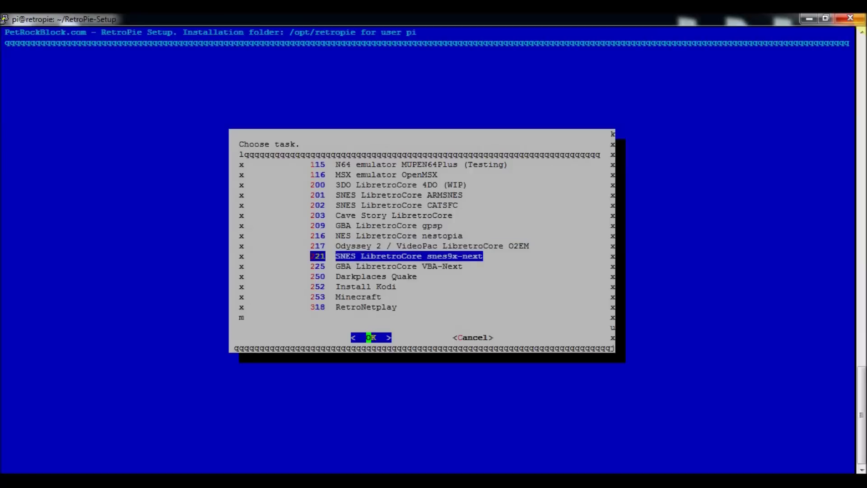
{"action": "key", "text": "Down"}
{"action": "key", "text": "Up"}
{"action": "key", "text": "Down"}
{"action": "key", "text": "Down"}
{"action": "key", "text": "Down"}
{"action": "key", "text": "Down"}
{"action": "key", "text": "Down"}
{"action": "key", "text": "Up"}
{"action": "key", "text": "Up"}
{"action": "key", "text": "Up"}
{"action": "key", "text": "Up"}
{"action": "key", "text": "Up"}
Step: Cancel out of the package list and main menu to exit RetroPie Setup
{"action": "key", "text": "Tab"}
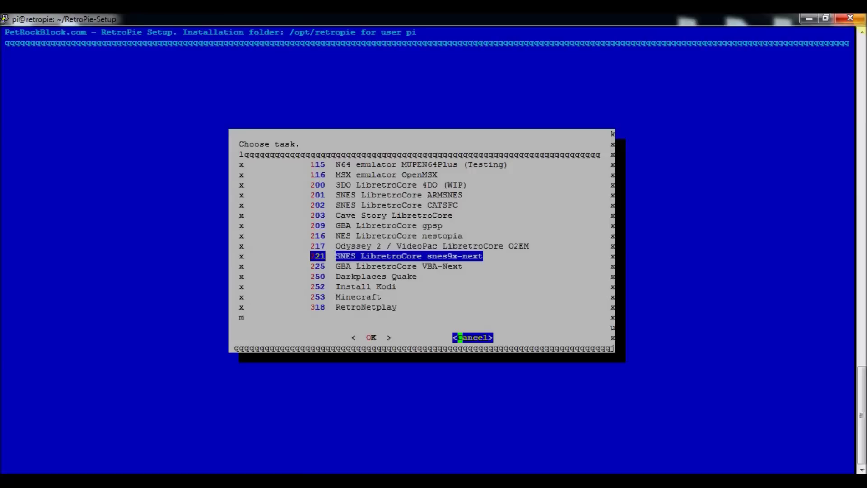
{"action": "key", "text": "Return"}
{"action": "key", "text": "Tab"}
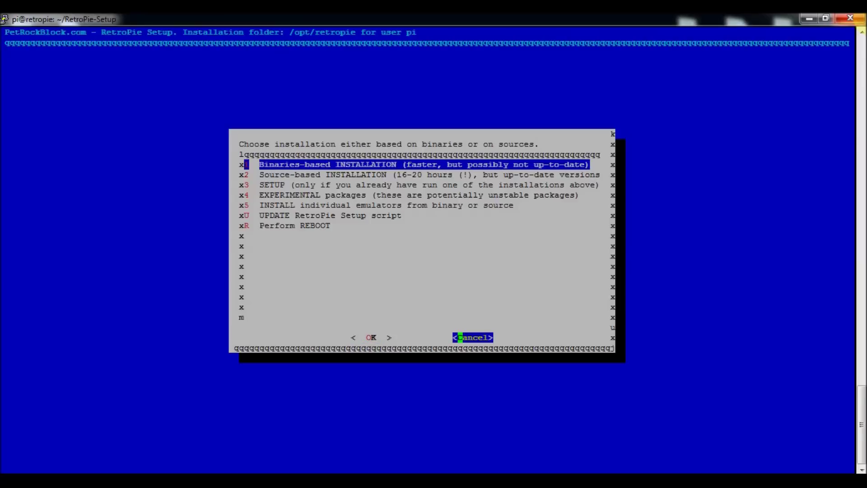
{"action": "key", "text": "Return"}
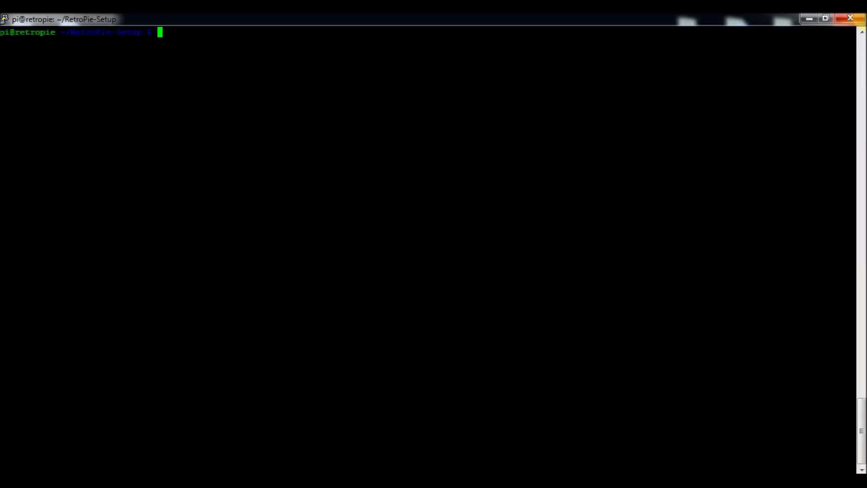
Step: Return to the home folder and list its contents after a mistyped 'RetropPie' command
{"action": "type", "text": "cd"}
{"action": "key", "text": "Return"}
{"action": "type", "text": "Re"}
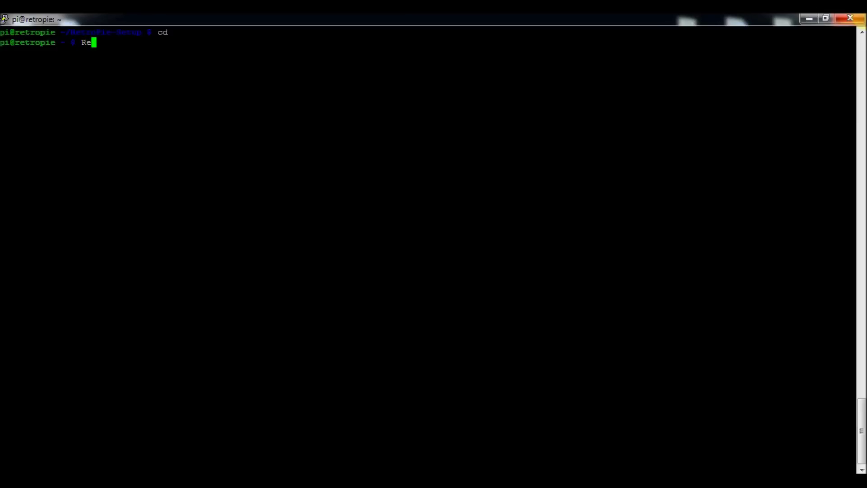
{"action": "type", "text": "tropPie"}
{"action": "key", "text": "Return"}
{"action": "type", "text": "ls"}
{"action": "key", "text": "Return"}
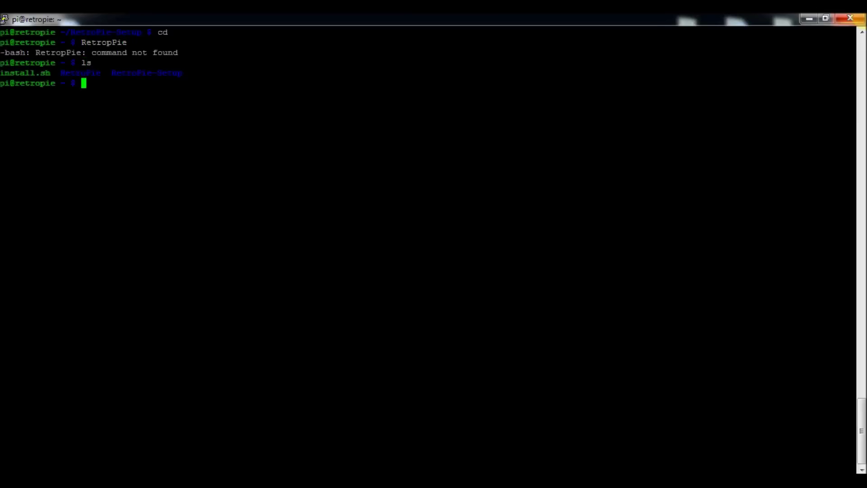
Step: Enter RetroPie/roms, list the system folders and select the snes folder name
{"action": "type", "text": "cd RetroPie"}
{"action": "key", "text": "Return"}
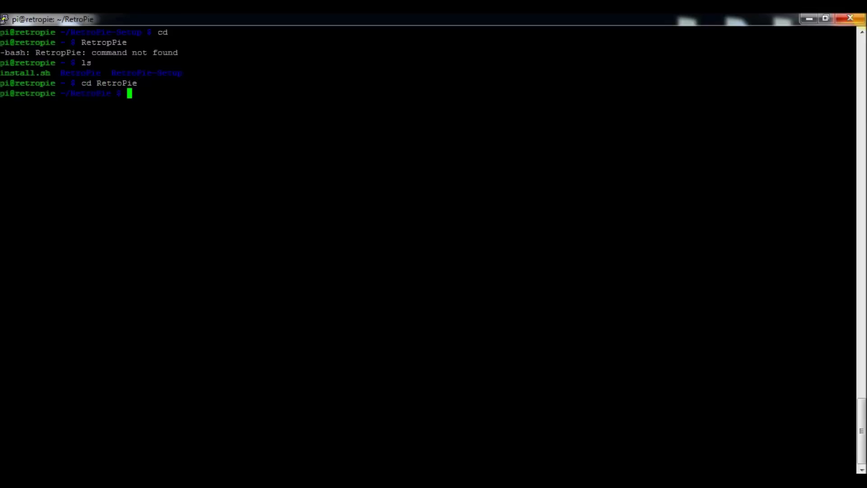
{"action": "type", "text": "ls"}
{"action": "key", "text": "Return"}
{"action": "type", "text": "cd roms"}
{"action": "key", "text": "Return"}
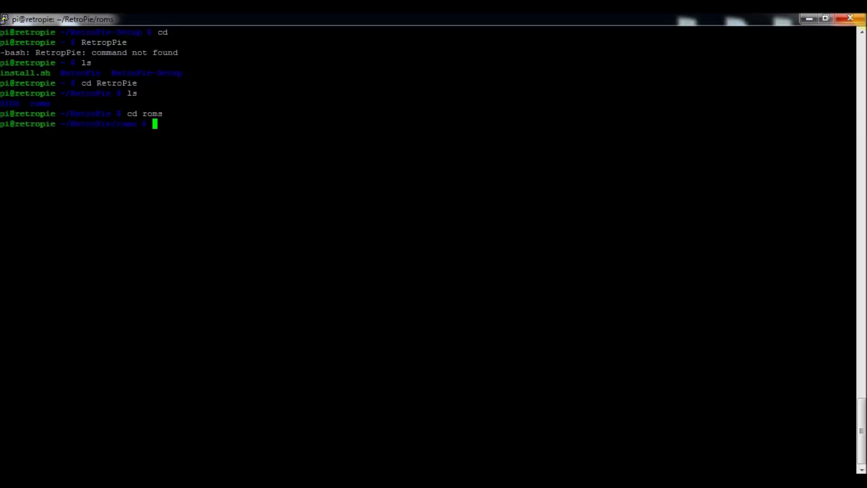
{"action": "type", "text": "ls"}
{"action": "key", "text": "Return"}
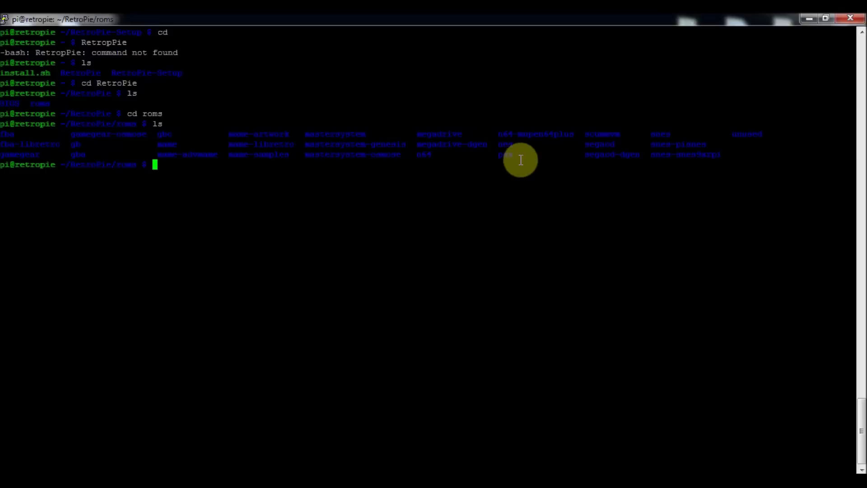
{"action": "double_click", "coordinate": [659, 134]}
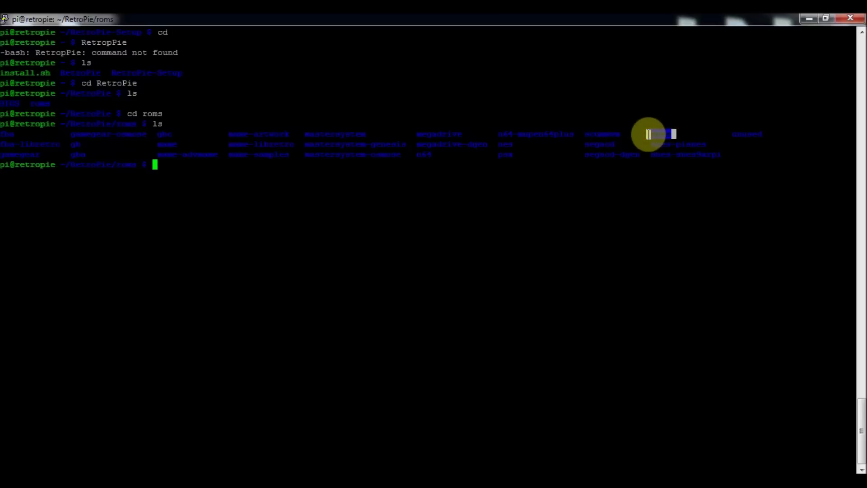